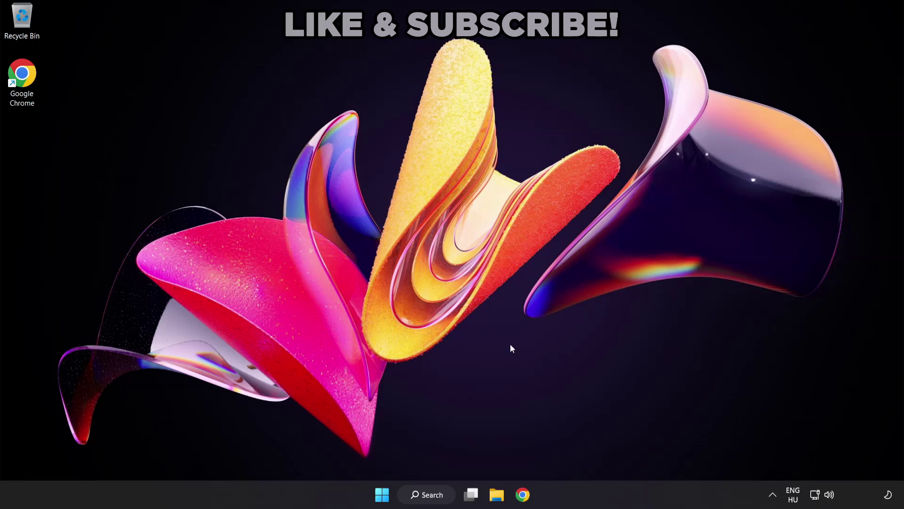
- Switch the tray audio output from CABLE Input to Speakers (High Definition Audio Device)
{"action": "left_click", "coordinate": [829, 497]}
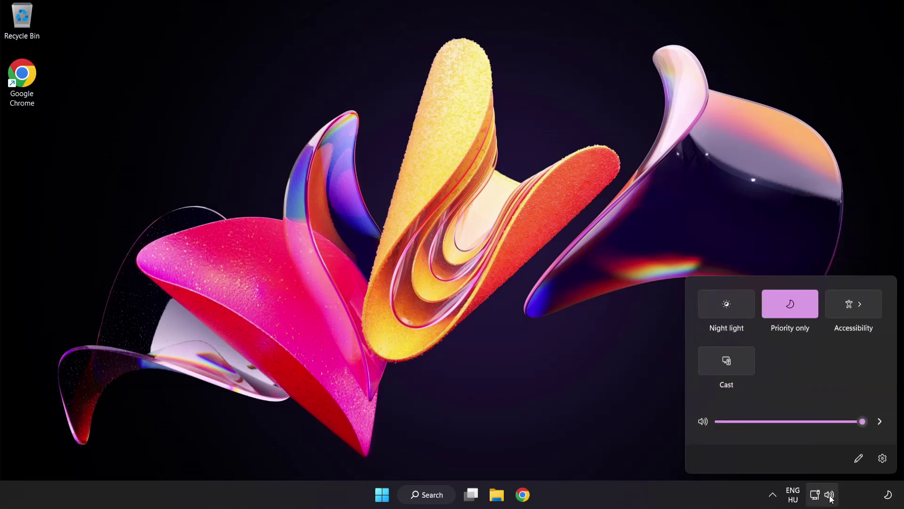
{"action": "left_click", "coordinate": [879, 422]}
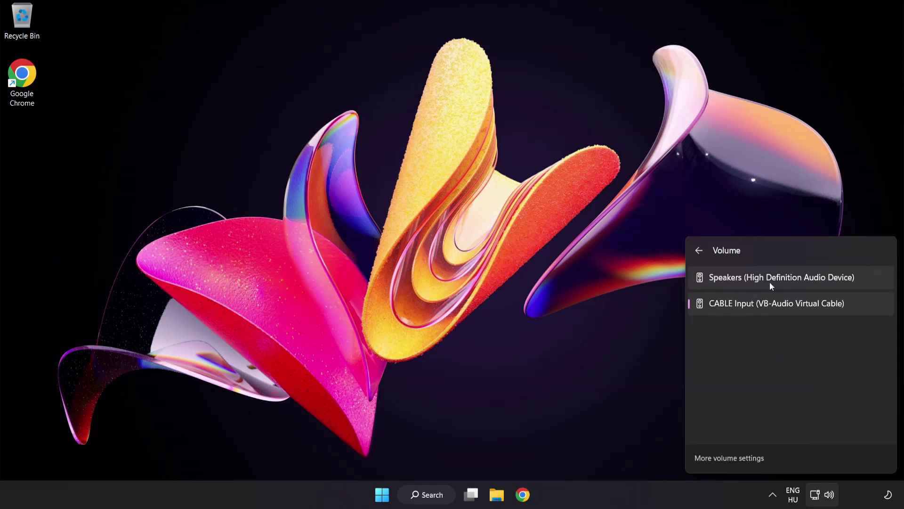
{"action": "left_click", "coordinate": [864, 281]}
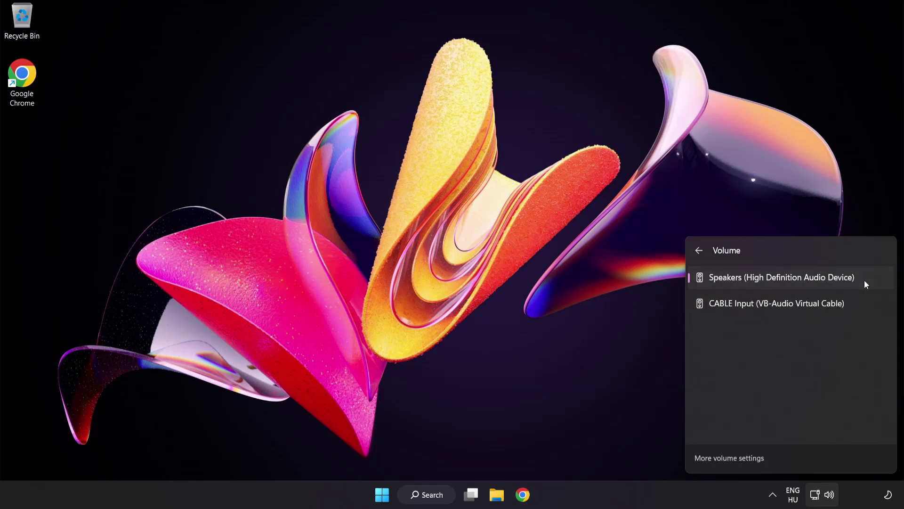
{"action": "left_click", "coordinate": [431, 246]}
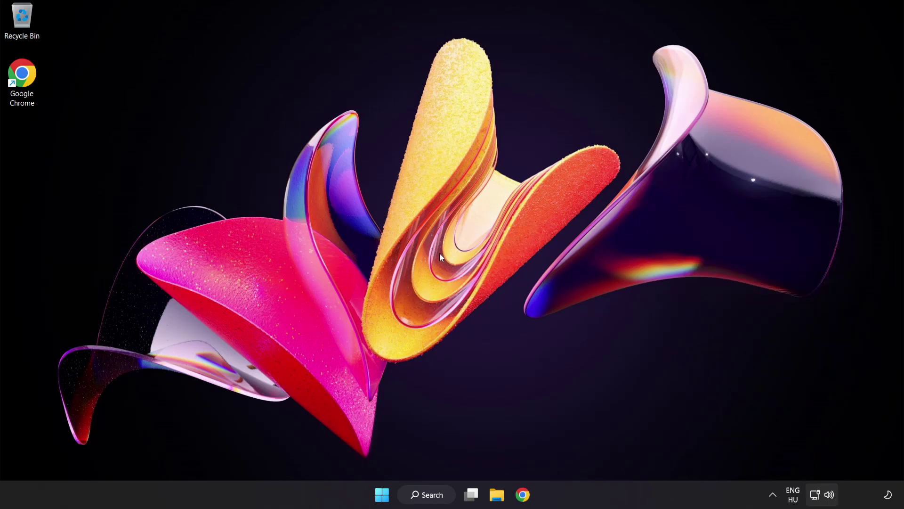
- Reset sound devices and app volumes to defaults in the Volume mixer, then close Settings
{"action": "right_click", "coordinate": [830, 495]}
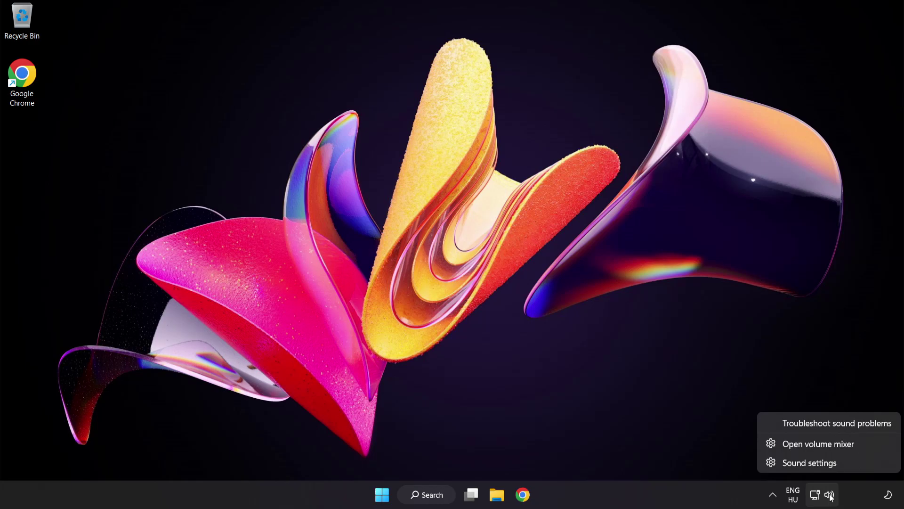
{"action": "left_click", "coordinate": [868, 445]}
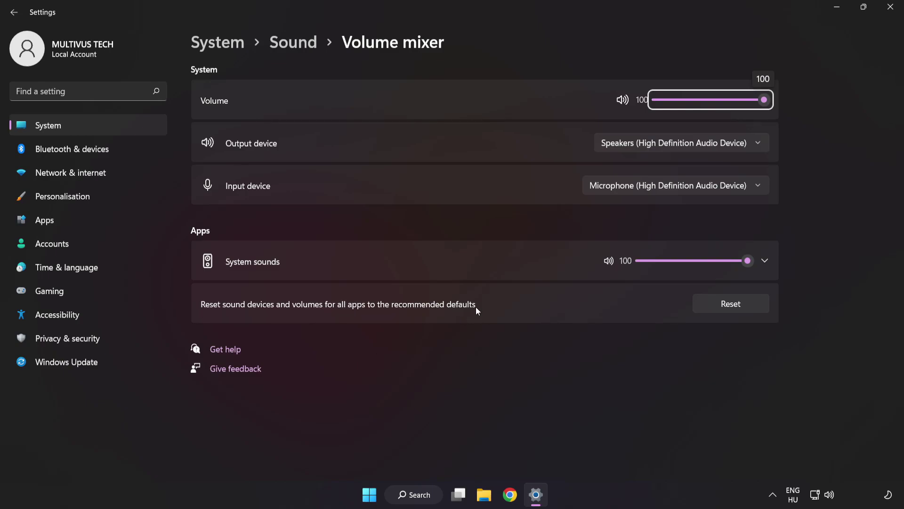
{"action": "left_click", "coordinate": [749, 309]}
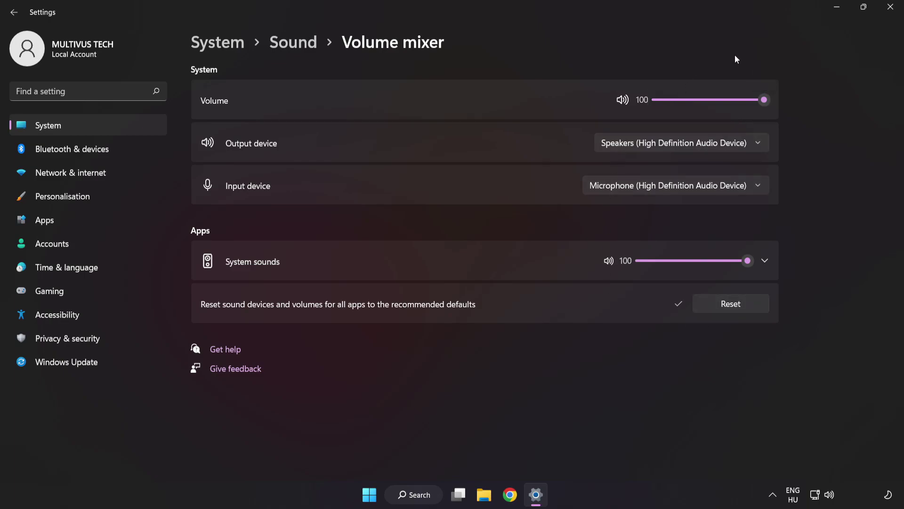
{"action": "left_click", "coordinate": [891, 8]}
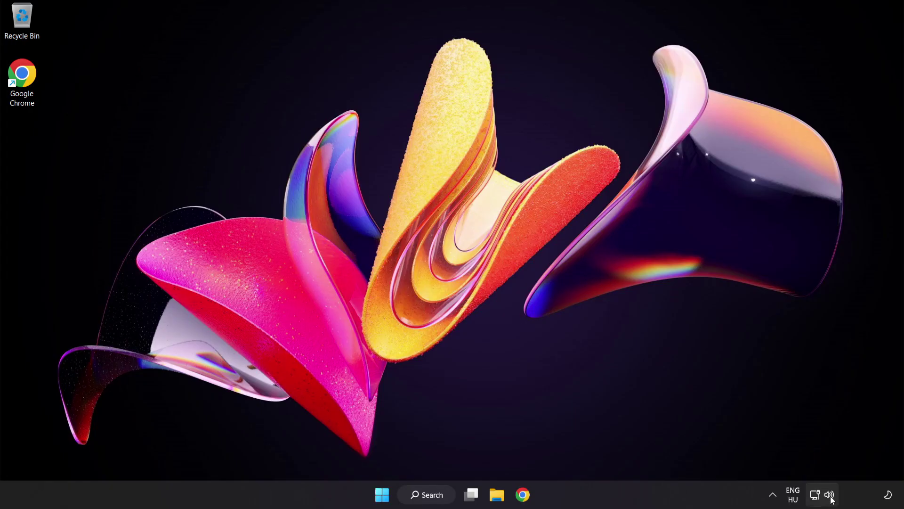
- Open Sound settings, leave output volume at 100, and scroll down to the Advanced options
{"action": "right_click", "coordinate": [829, 494]}
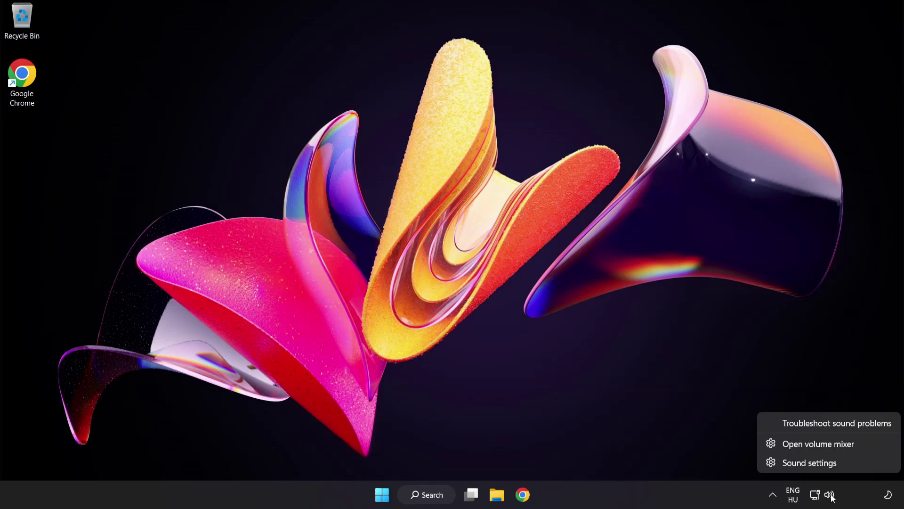
{"action": "left_click", "coordinate": [839, 464]}
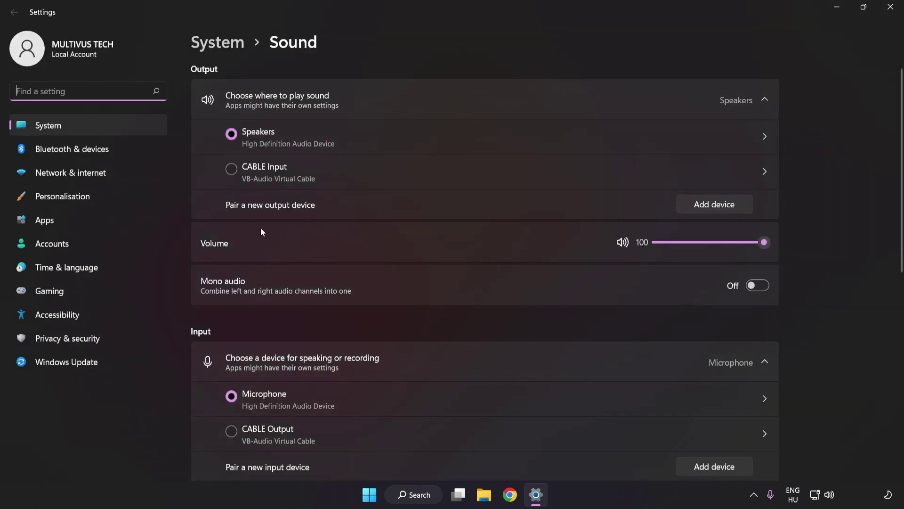
{"action": "left_click_drag", "start_coordinate": [754, 245], "coordinate": [848, 246]}
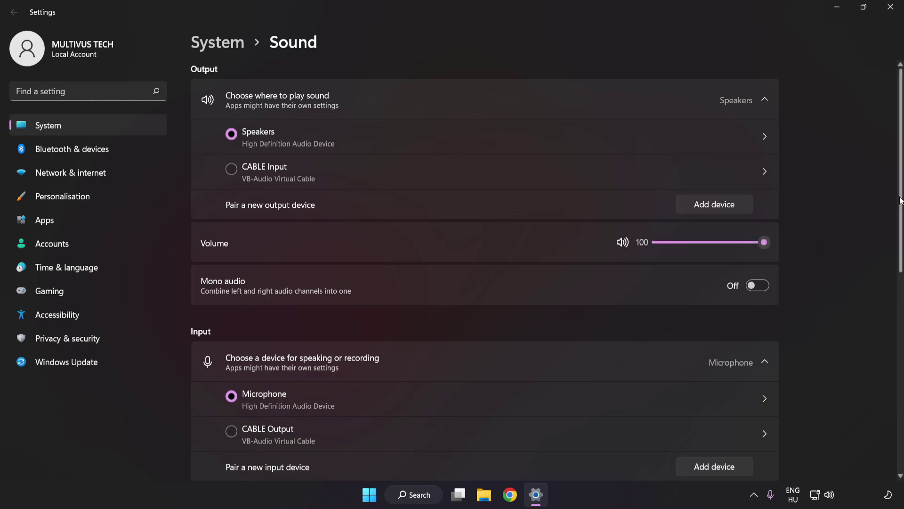
{"action": "scroll", "coordinate": [889, 315], "scroll_direction": "down", "scroll_amount": 5}
{"action": "scroll", "coordinate": [888, 339], "scroll_direction": "down", "scroll_amount": 3}
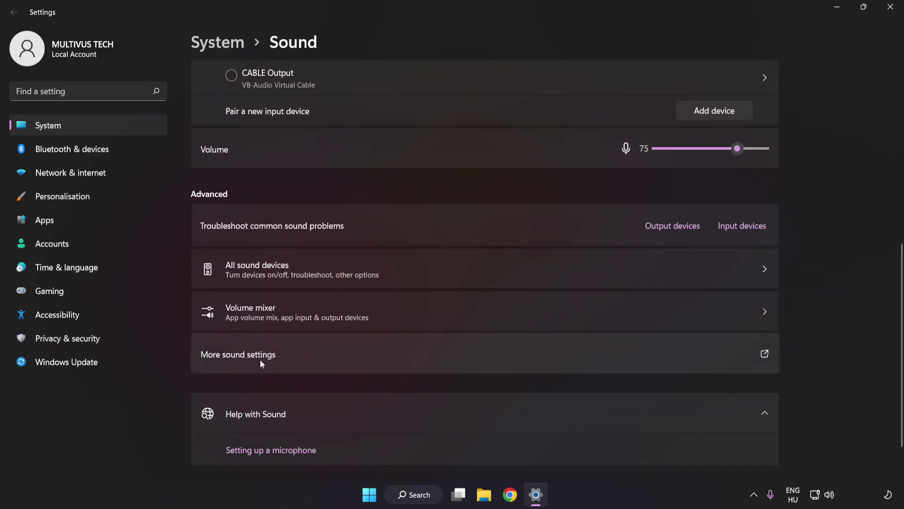
- Open the classic Sound panel, disable the CABLE Input playback device, and select Speakers
{"action": "left_click", "coordinate": [416, 354]}
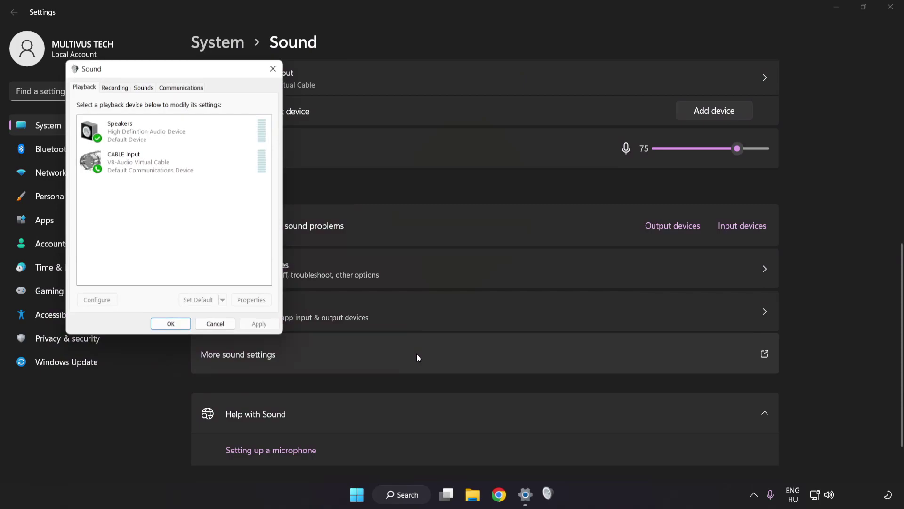
{"action": "left_click_drag", "start_coordinate": [178, 72], "coordinate": [451, 131]}
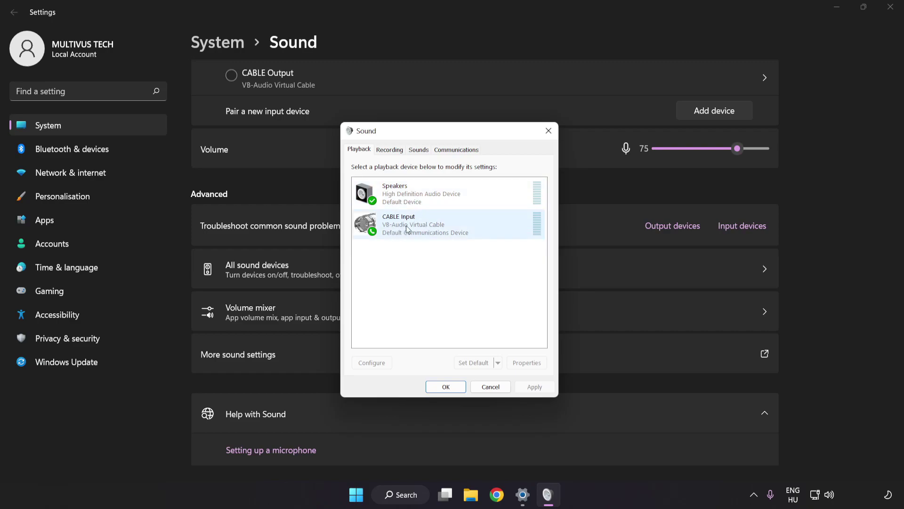
{"action": "right_click", "coordinate": [441, 229]}
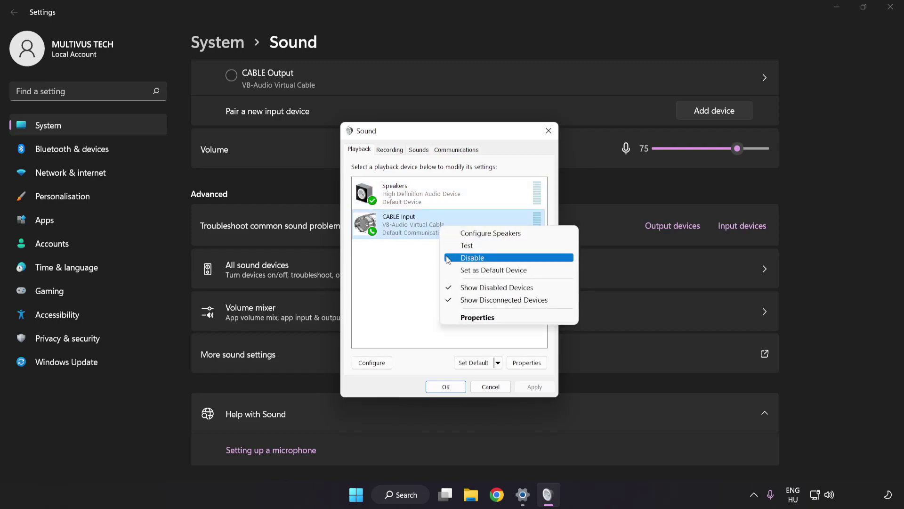
{"action": "left_click", "coordinate": [484, 259]}
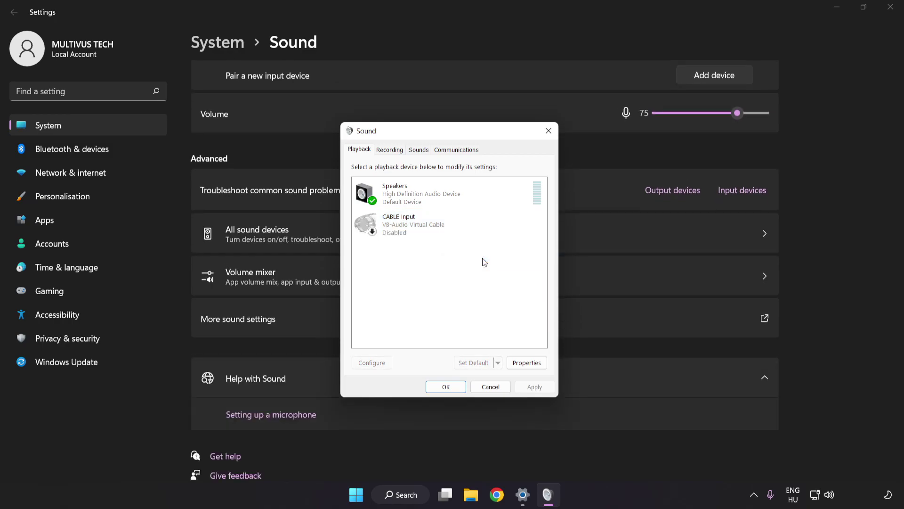
{"action": "left_click", "coordinate": [423, 198]}
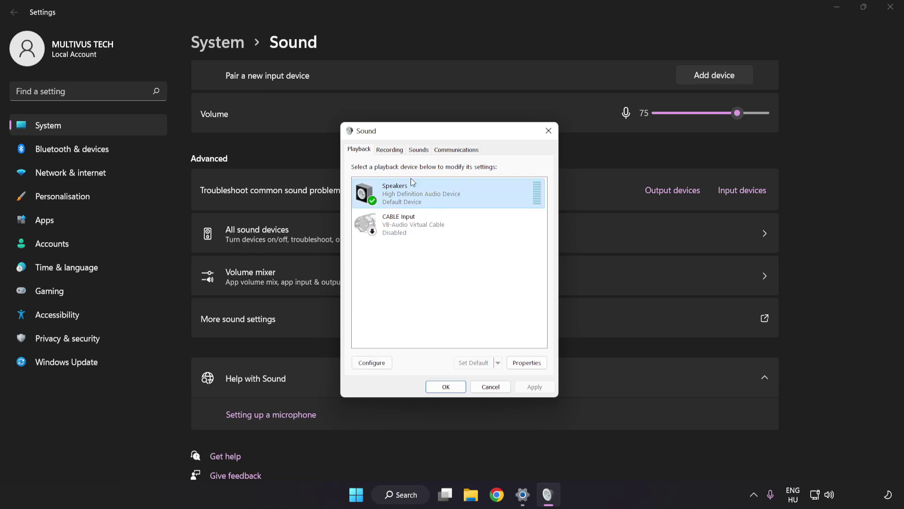
- Configure Speakers as 7.1 Surround, keeping all optional and full-range speakers, and finish setup
{"action": "right_click", "coordinate": [472, 195]}
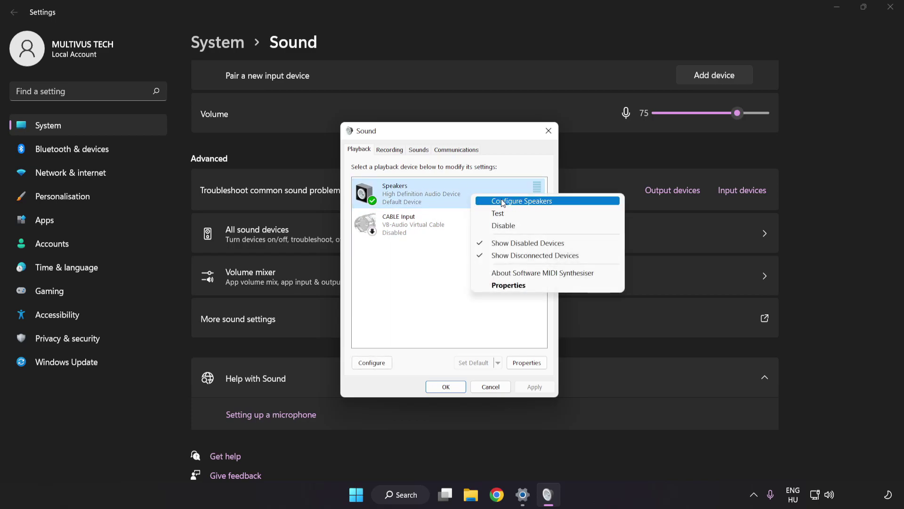
{"action": "left_click", "coordinate": [562, 206]}
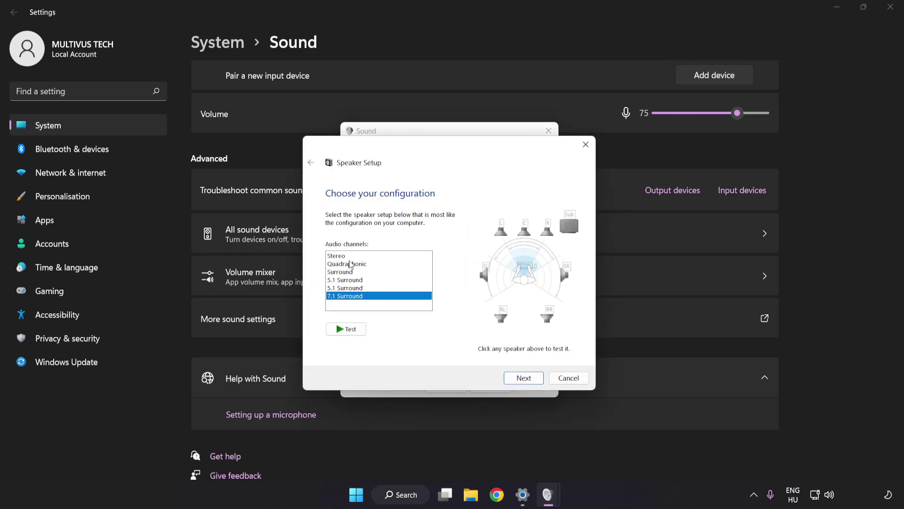
{"action": "key", "text": "Home"}
{"action": "key", "text": "Down"}
{"action": "key", "text": "Down"}
{"action": "key", "text": "Down"}
{"action": "key", "text": "Down"}
{"action": "key", "text": "Down"}
{"action": "left_click", "coordinate": [523, 378]}
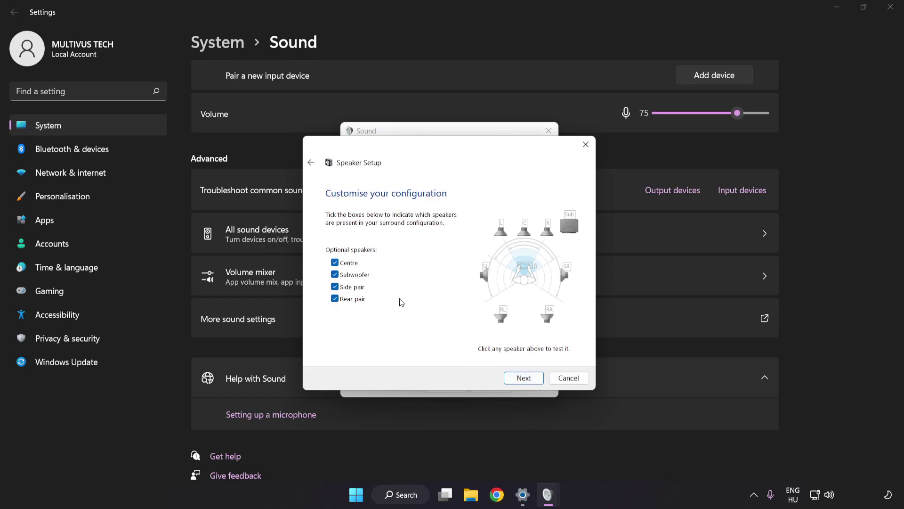
{"action": "left_click", "coordinate": [524, 378]}
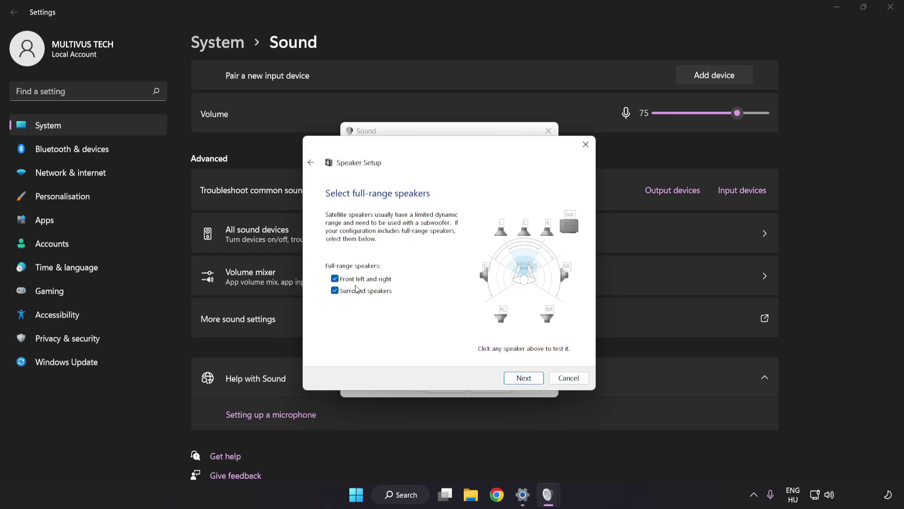
{"action": "left_click", "coordinate": [518, 379]}
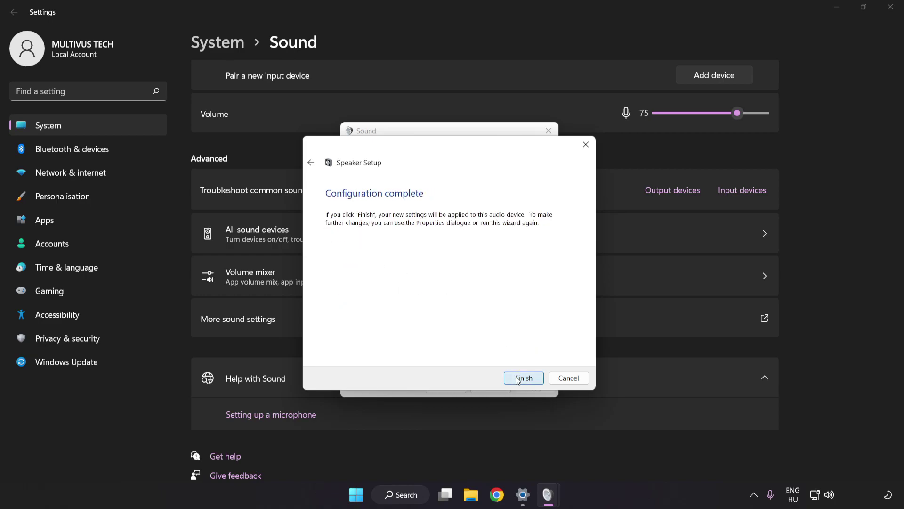
{"action": "left_click", "coordinate": [522, 378]}
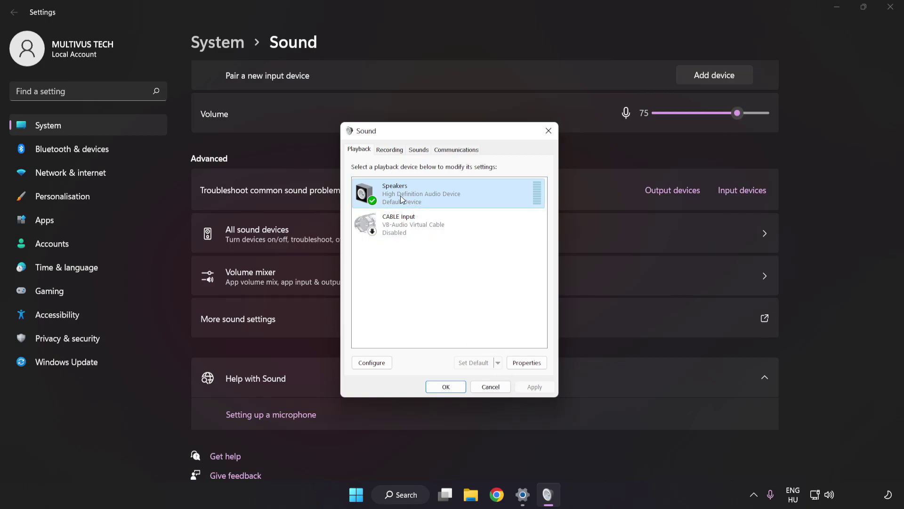
- In Speakers properties, tick Disable all enhancements and apply the change
{"action": "left_click", "coordinate": [531, 367]}
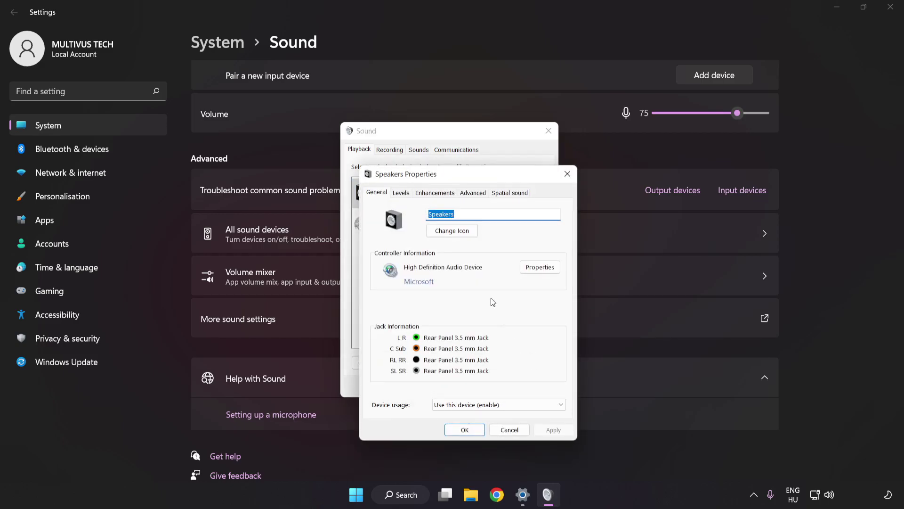
{"action": "left_click_drag", "start_coordinate": [451, 158], "coordinate": [445, 143]}
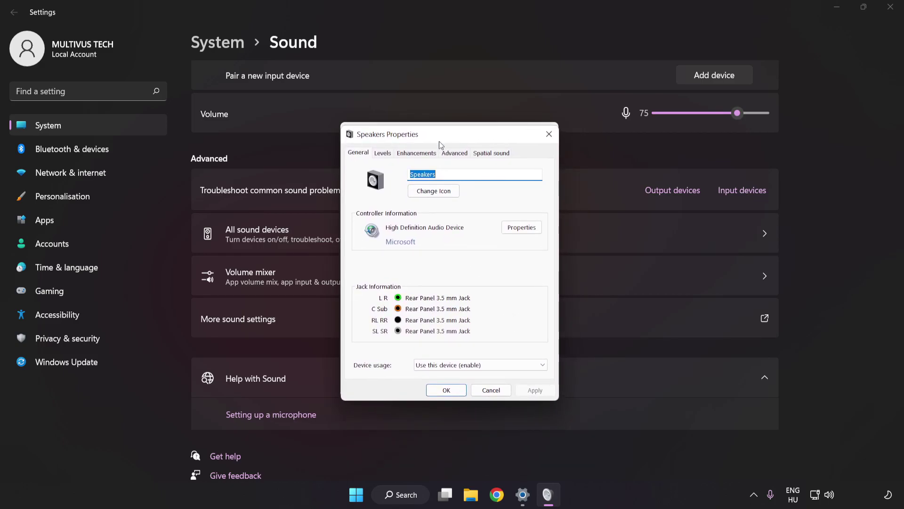
{"action": "left_click", "coordinate": [409, 154]}
{"action": "left_click", "coordinate": [360, 201]}
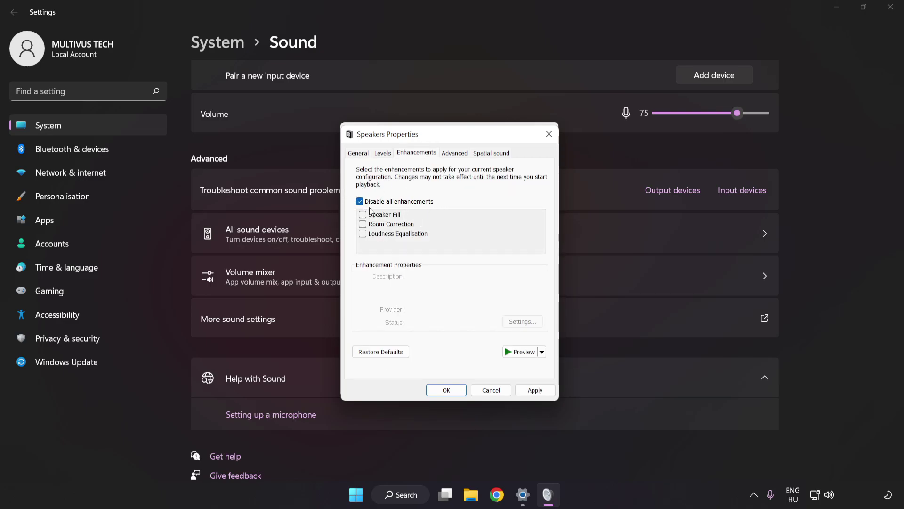
{"action": "left_click", "coordinate": [535, 390]}
- Keep the Speakers default format at 16 bit, 48000 Hz (DVD Quality)
{"action": "left_click", "coordinate": [451, 157]}
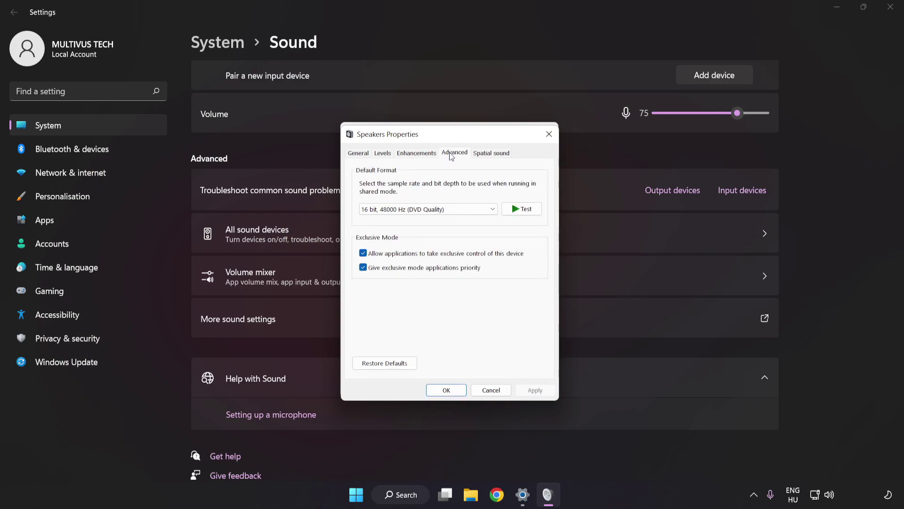
{"action": "left_click", "coordinate": [453, 210]}
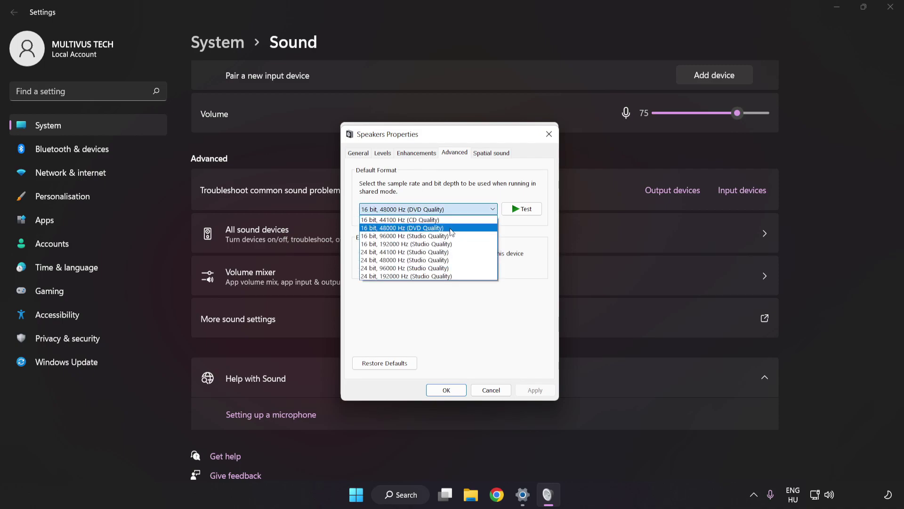
{"action": "left_click", "coordinate": [453, 228]}
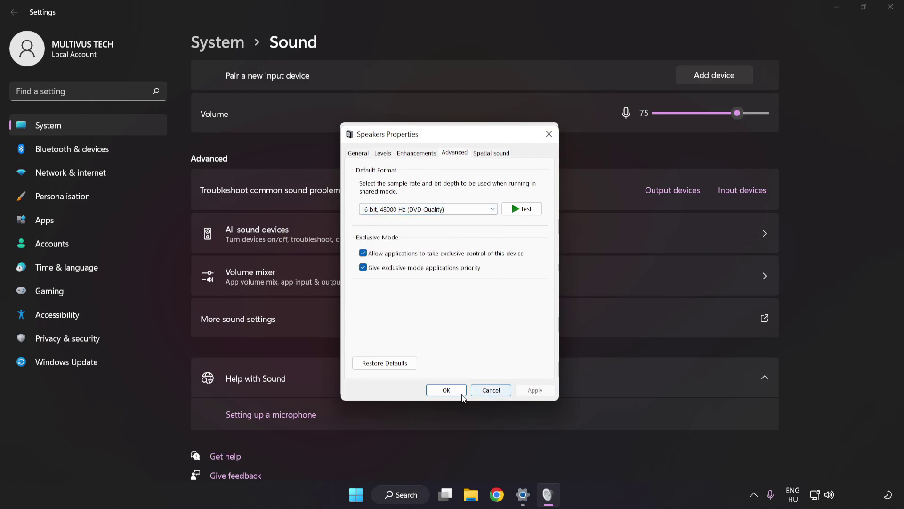
- Close Speakers Properties, the Sound dialog and Settings with OK, OK and X
{"action": "left_click", "coordinate": [446, 391]}
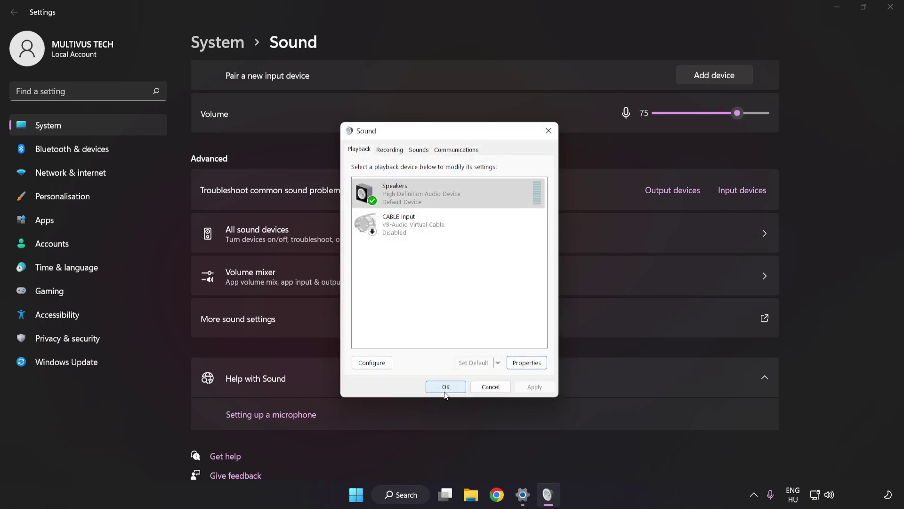
{"action": "left_click", "coordinate": [445, 389]}
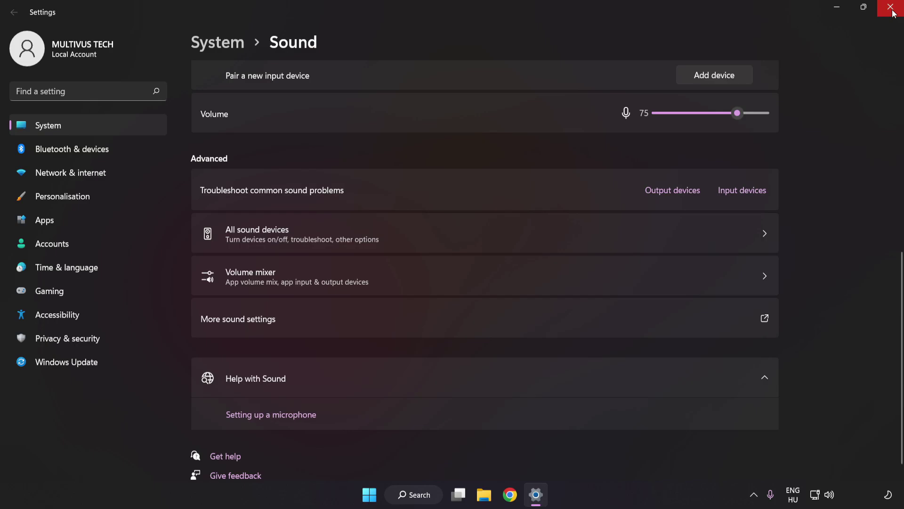
{"action": "left_click", "coordinate": [892, 8]}
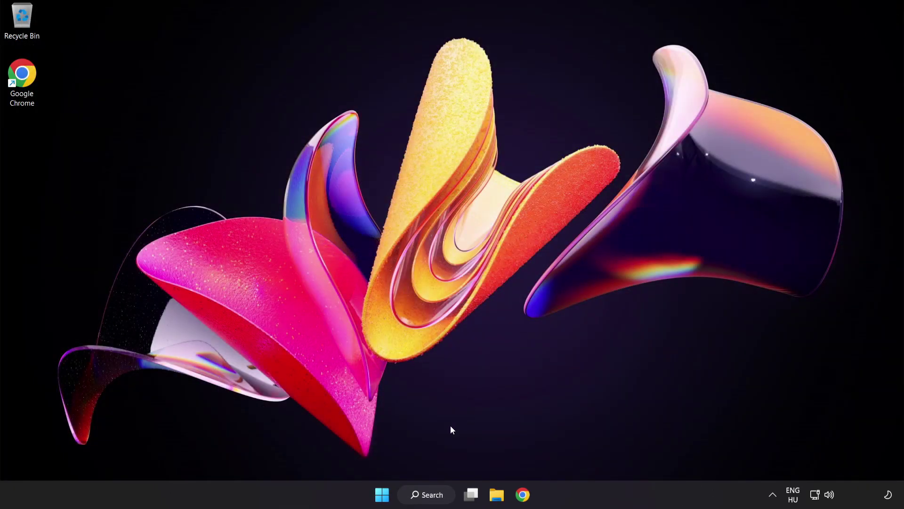
- Search Windows for 'device manager' so Device Manager appears as the best match
{"action": "left_click", "coordinate": [381, 495]}
{"action": "left_click", "coordinate": [598, 454]}
{"action": "left_click", "coordinate": [414, 493]}
{"action": "type", "text": "dev"}
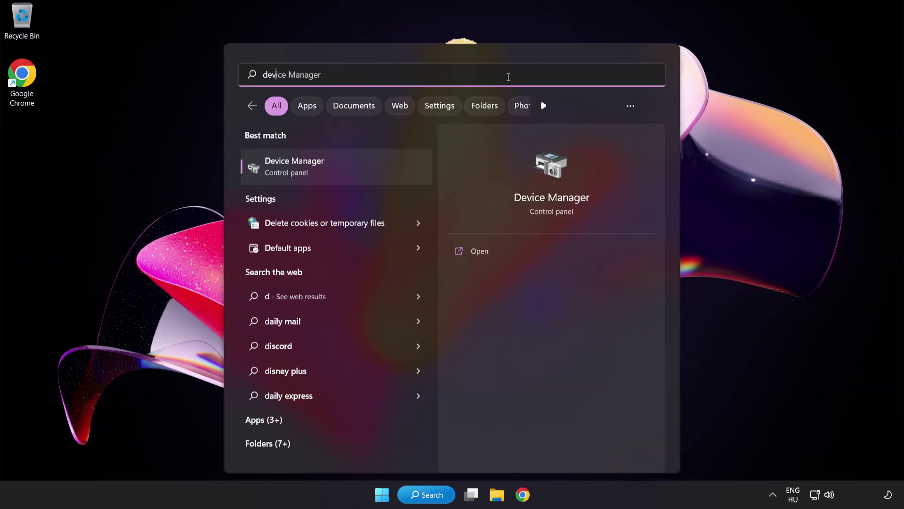
{"action": "type", "text": "ice manager"}
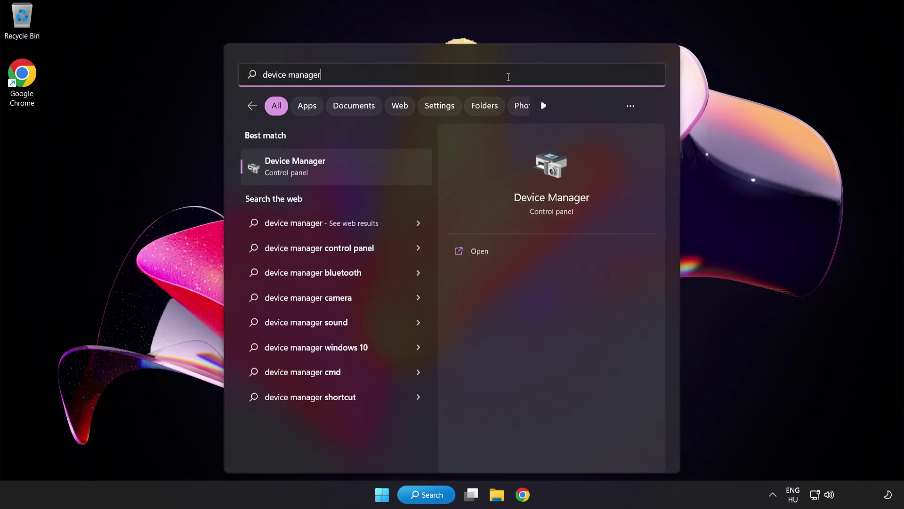
- Launch and centre Device Manager, expand Sound, video and game controllers, and right-click High Definition Audio Device
{"action": "left_click", "coordinate": [351, 171]}
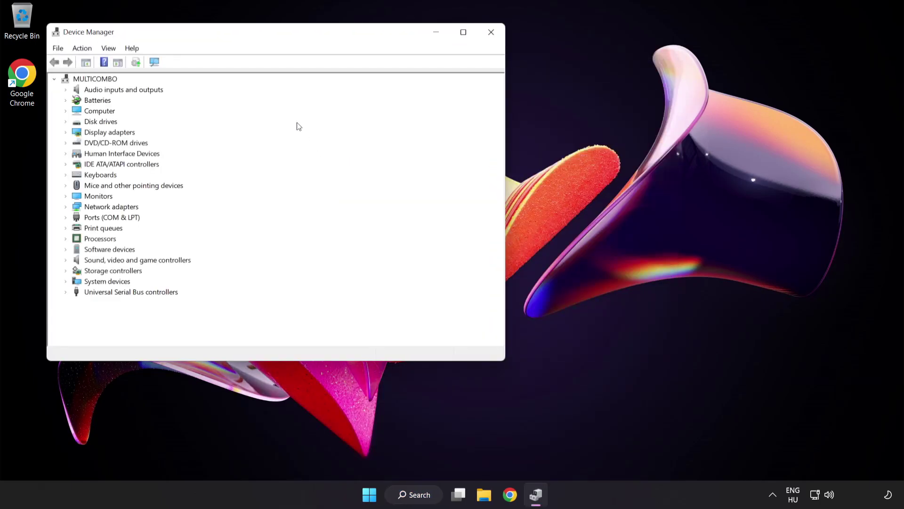
{"action": "left_click_drag", "start_coordinate": [265, 38], "coordinate": [433, 99]}
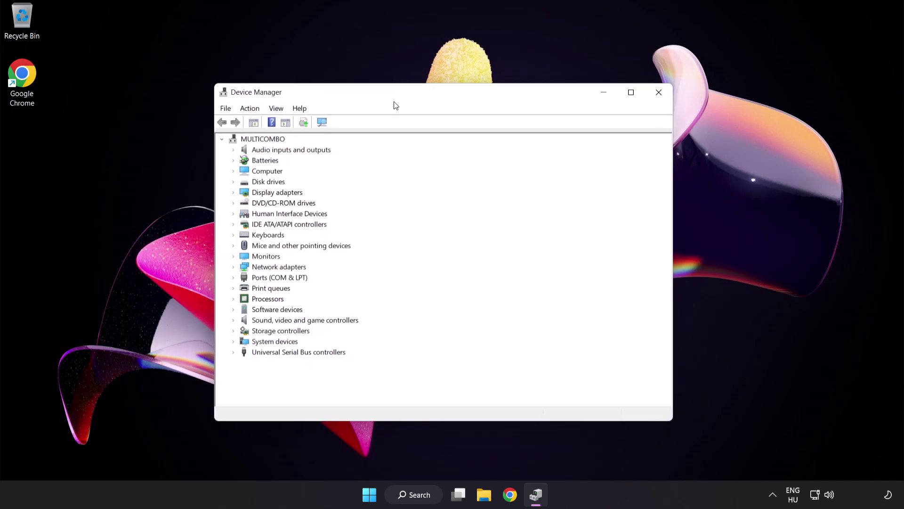
{"action": "left_click", "coordinate": [246, 321]}
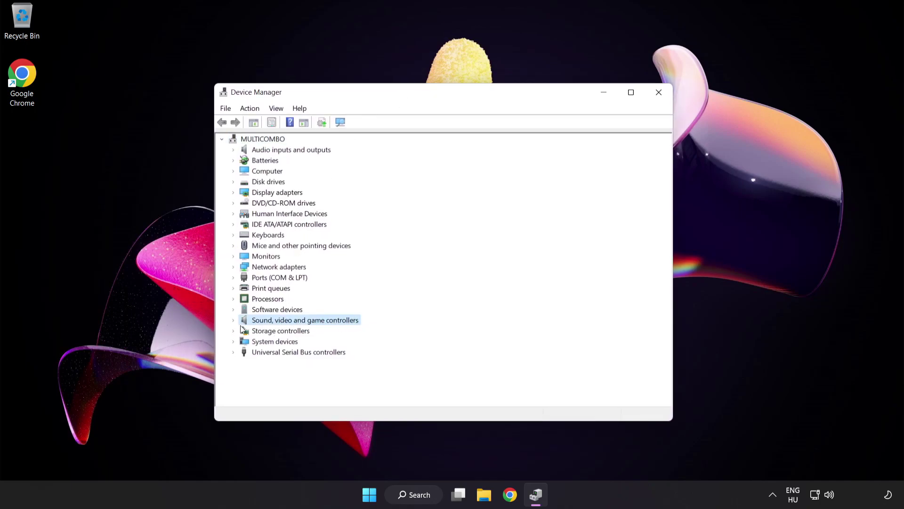
{"action": "left_click", "coordinate": [233, 321]}
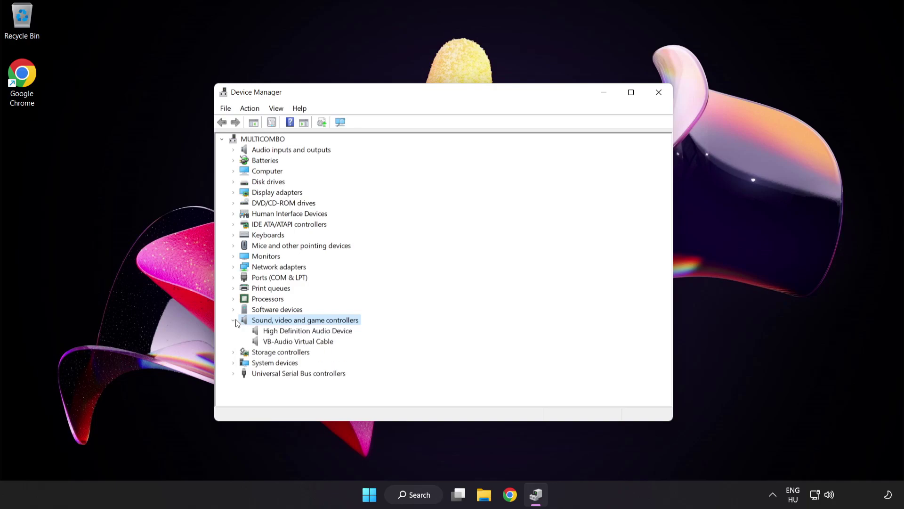
{"action": "left_click", "coordinate": [272, 330]}
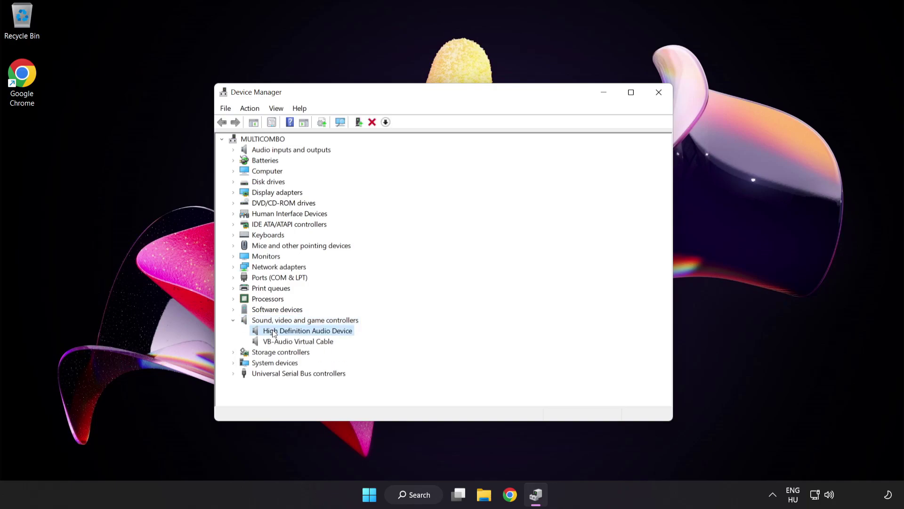
{"action": "right_click", "coordinate": [314, 332]}
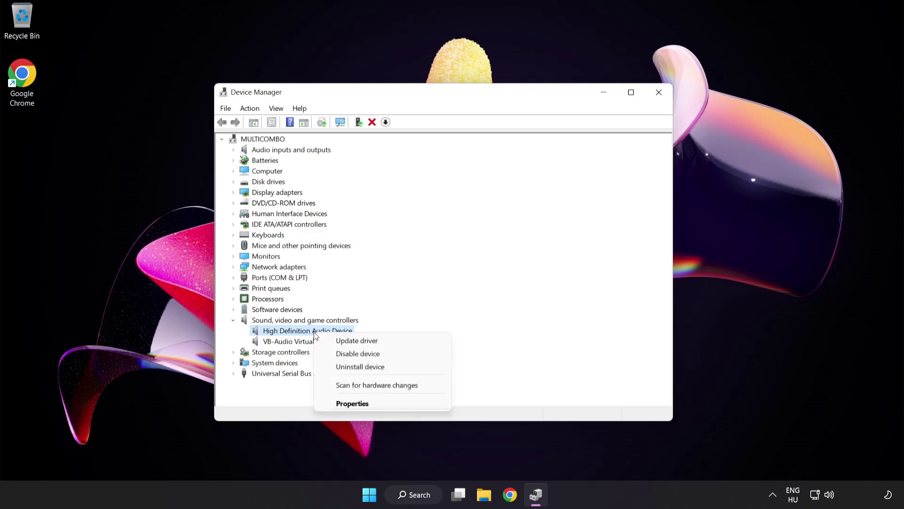
- Reinstall the High Definition Audio Device driver from the compatible list, accepting the warning
{"action": "left_click", "coordinate": [387, 347]}
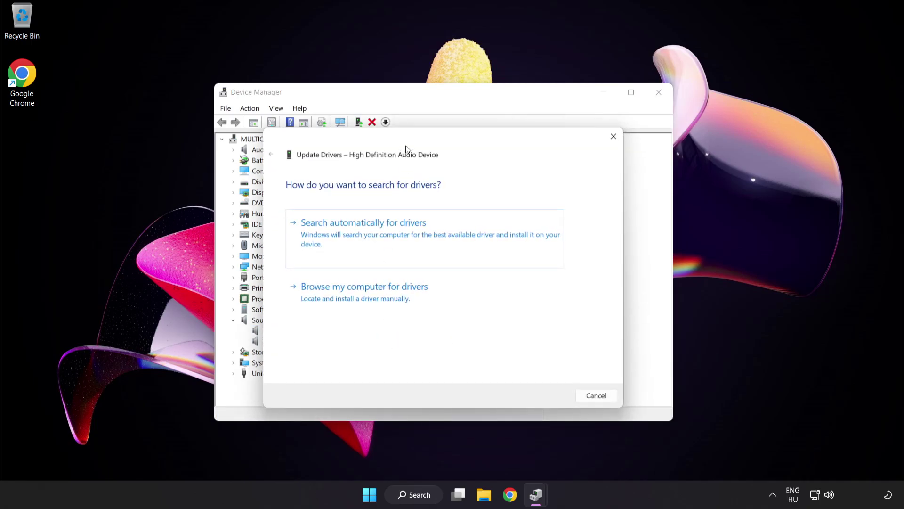
{"action": "left_click_drag", "start_coordinate": [409, 144], "coordinate": [429, 129]}
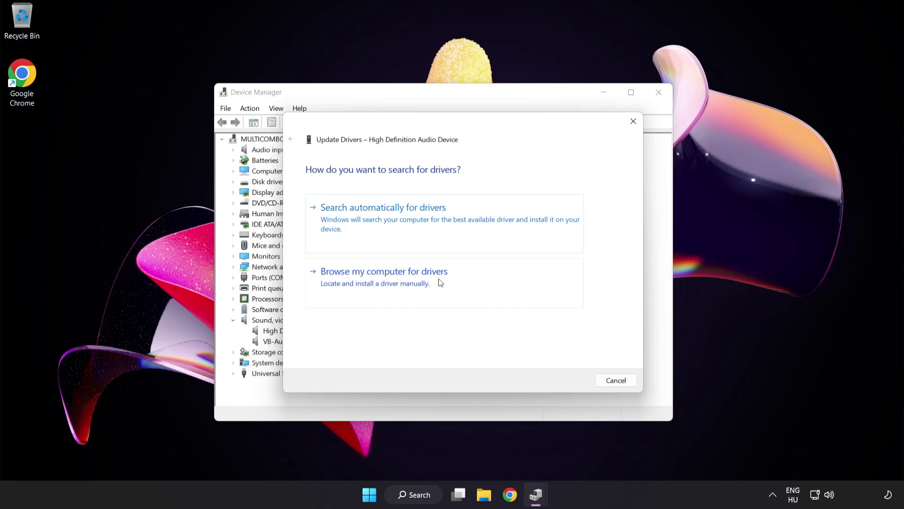
{"action": "left_click", "coordinate": [408, 286]}
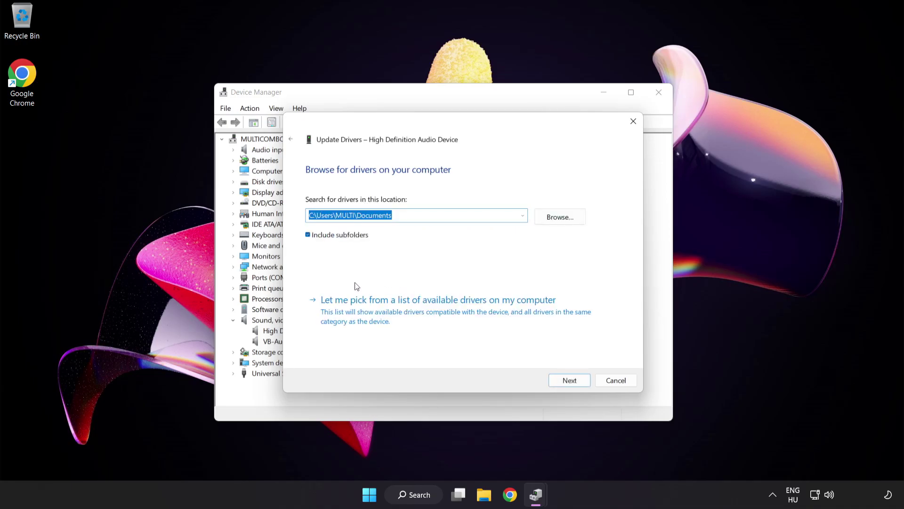
{"action": "left_click", "coordinate": [398, 319]}
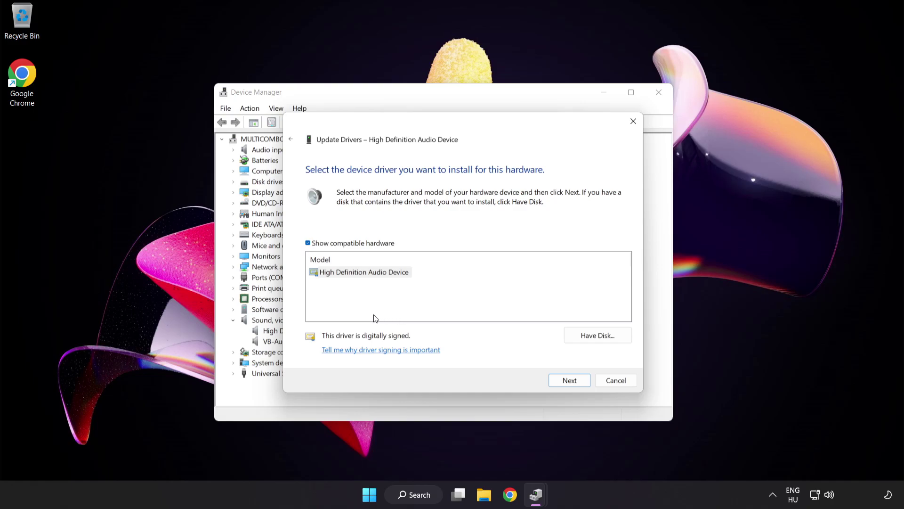
{"action": "left_click", "coordinate": [330, 273]}
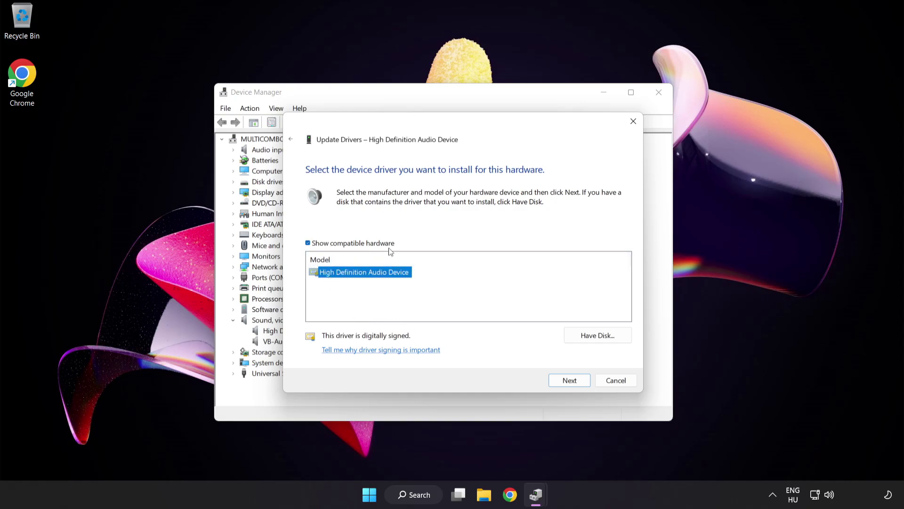
{"action": "left_click", "coordinate": [577, 382]}
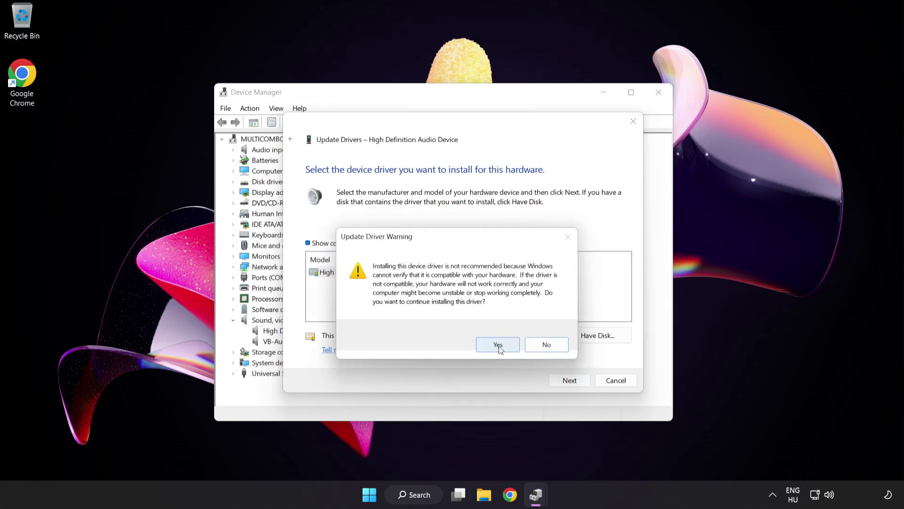
{"action": "left_click", "coordinate": [499, 345]}
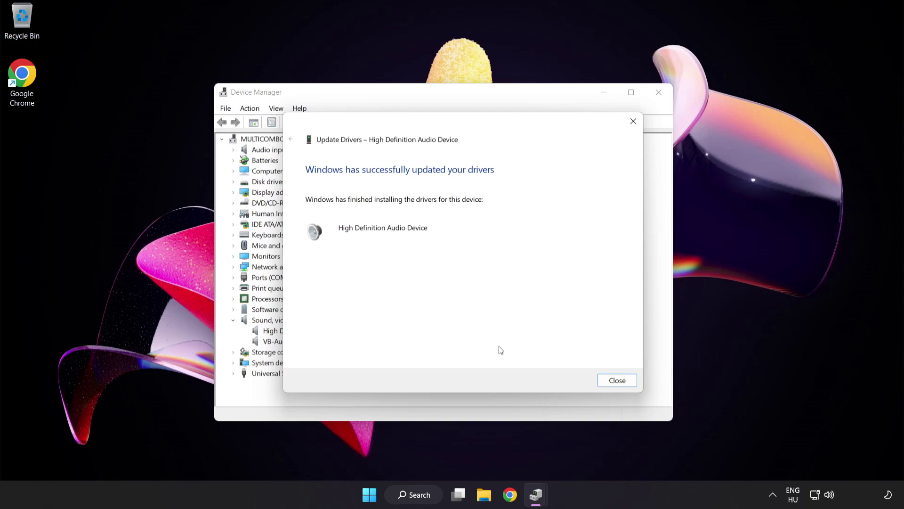
- Close the driver wizard and Device Manager, then run Troubleshoot sound problems from the taskbar speaker
{"action": "left_click", "coordinate": [622, 382]}
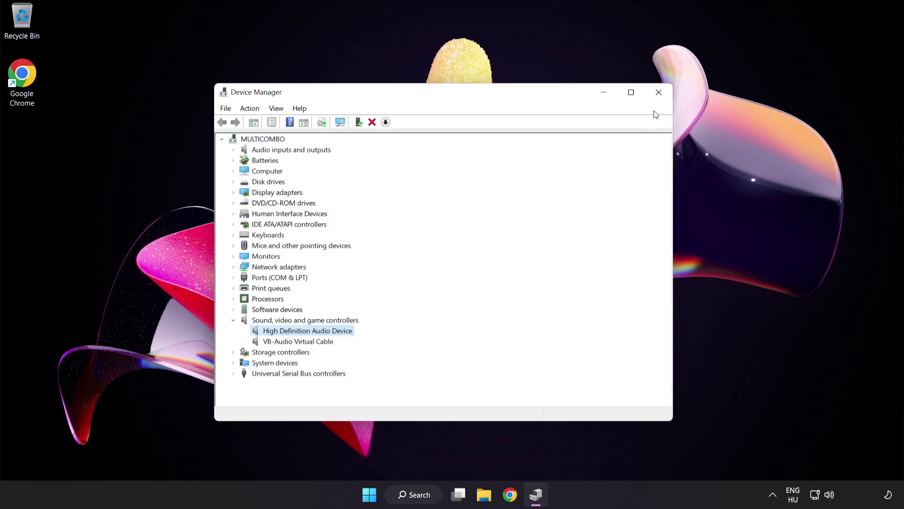
{"action": "left_click", "coordinate": [660, 92]}
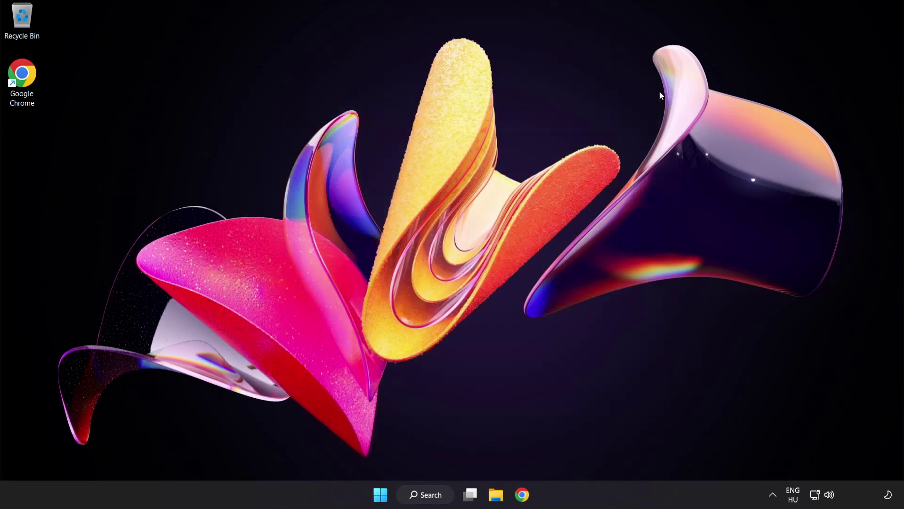
{"action": "left_click", "coordinate": [384, 495]}
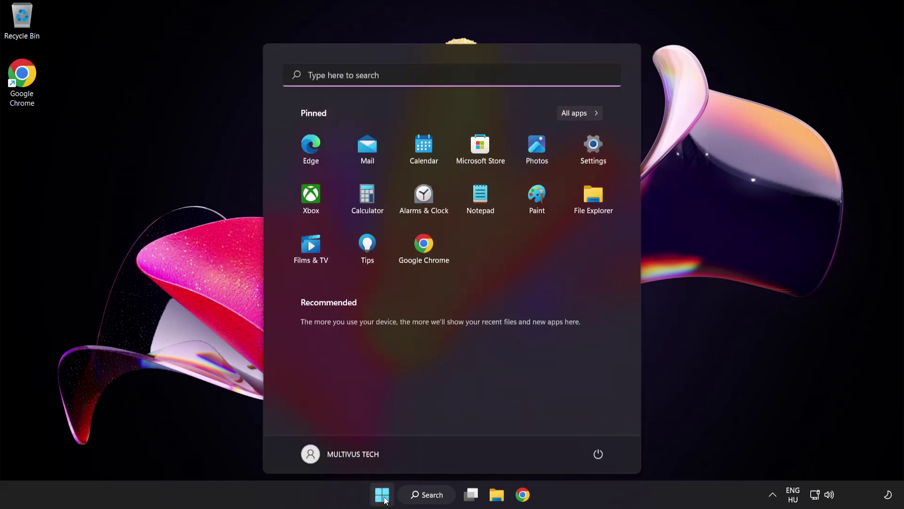
{"action": "left_click", "coordinate": [598, 456]}
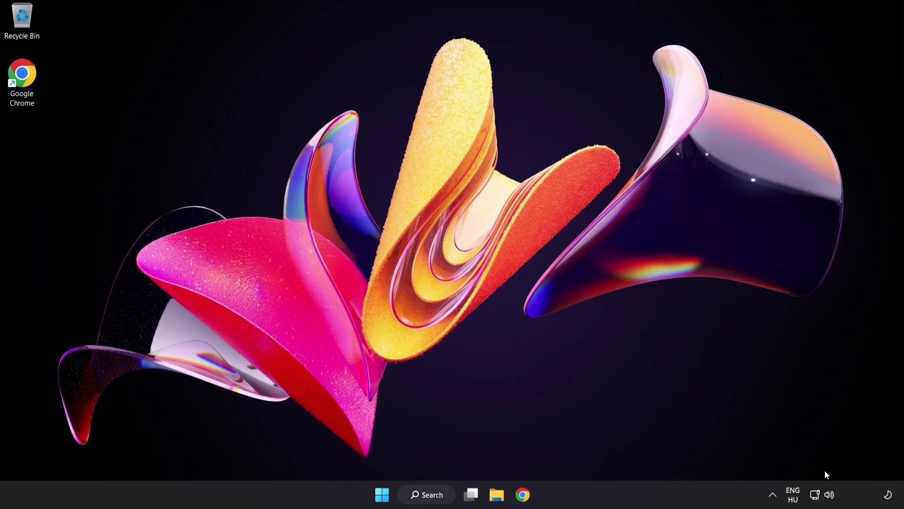
{"action": "right_click", "coordinate": [830, 495]}
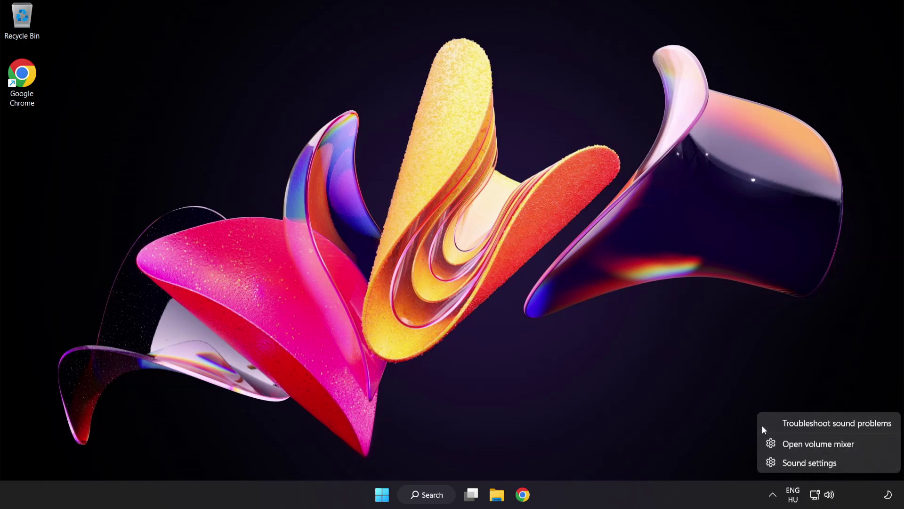
{"action": "left_click", "coordinate": [842, 425]}
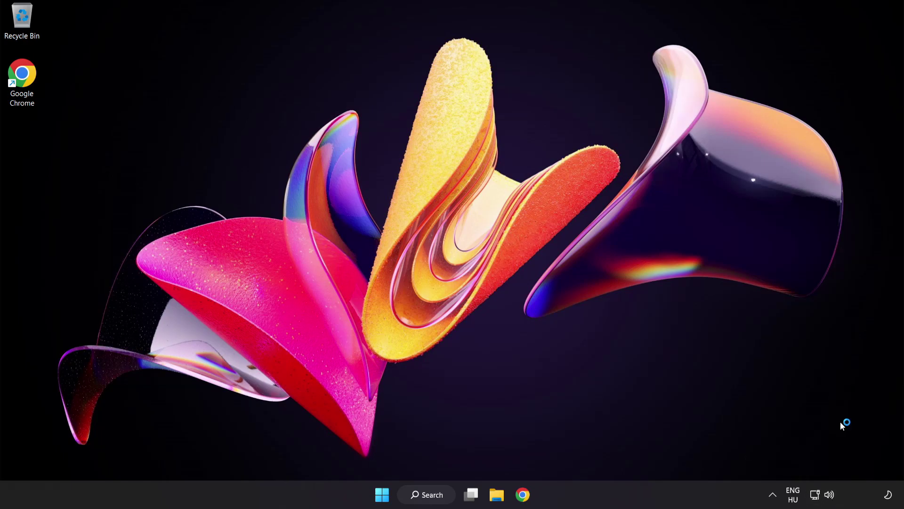